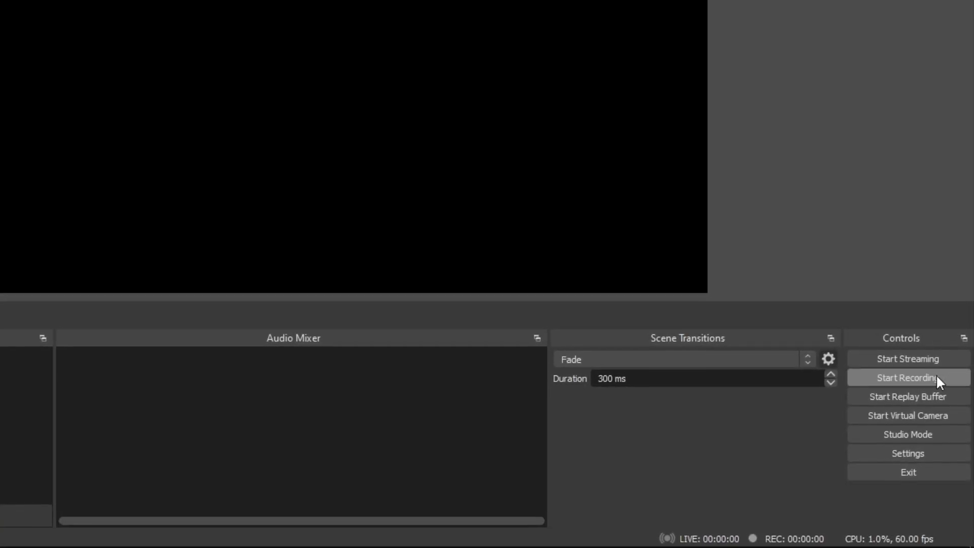
Step: Open the settings and choose Twitch as the streaming service
left_click(921, 455)
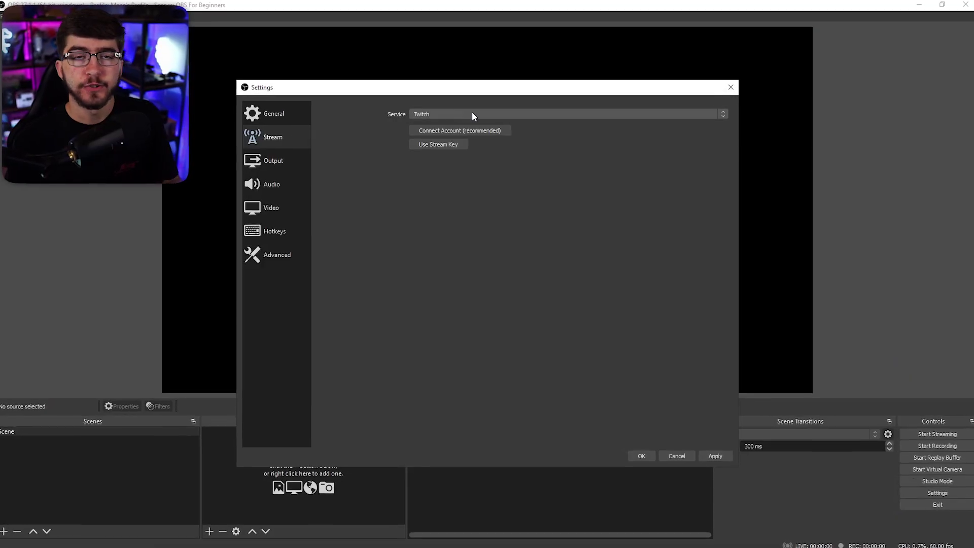
left_click(472, 113)
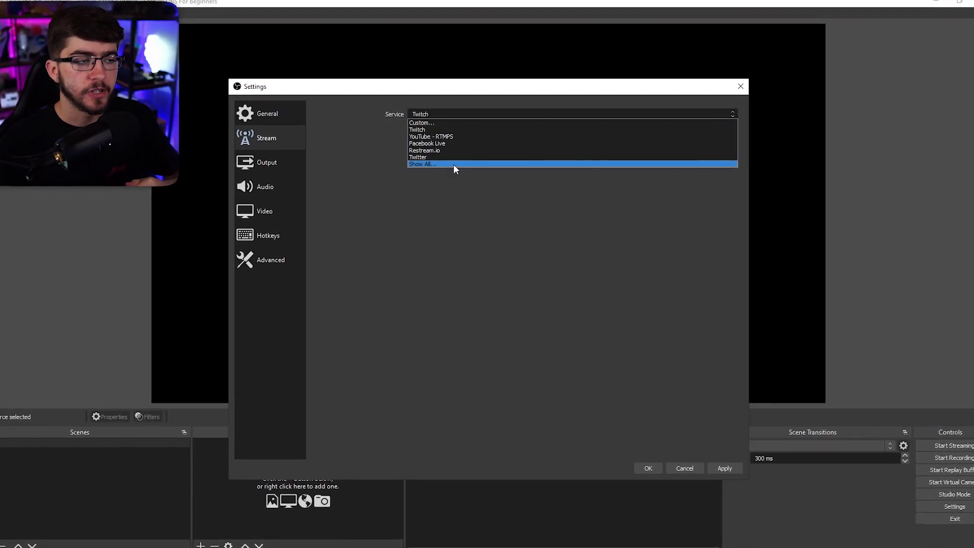
left_click(454, 132)
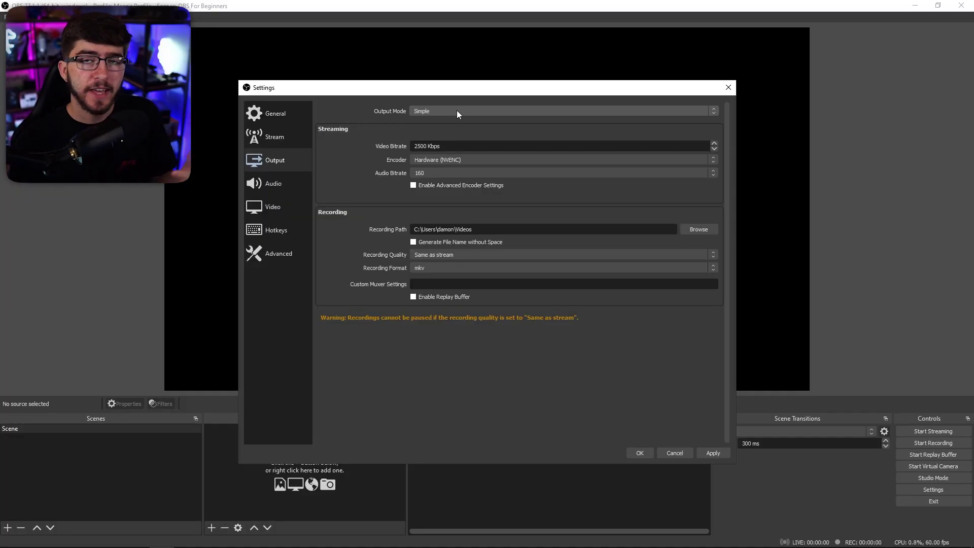
Step: Switch the output mode to Advanced and use NVIDIA NVENC H.264 (new) as the streaming encoder
left_click(457, 111)
left_click(457, 123)
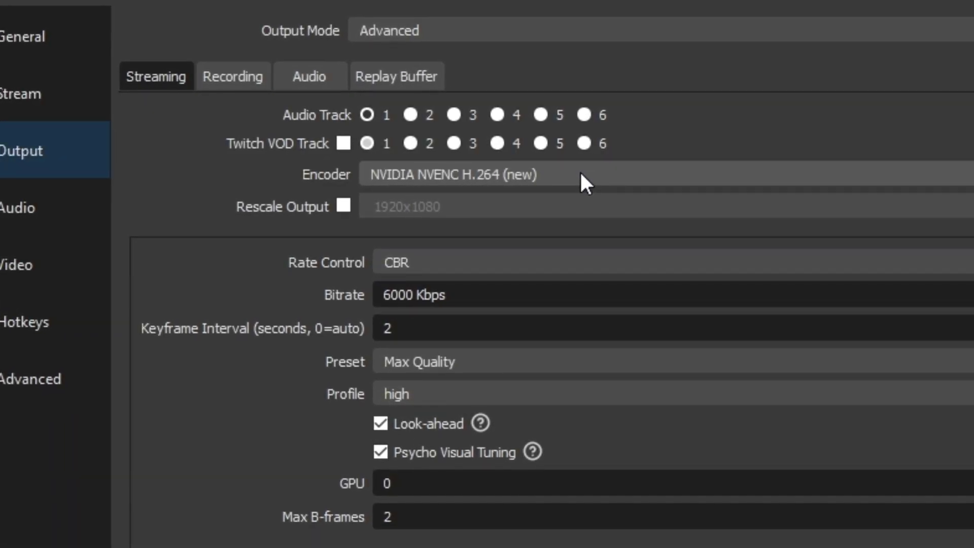
left_click(581, 174)
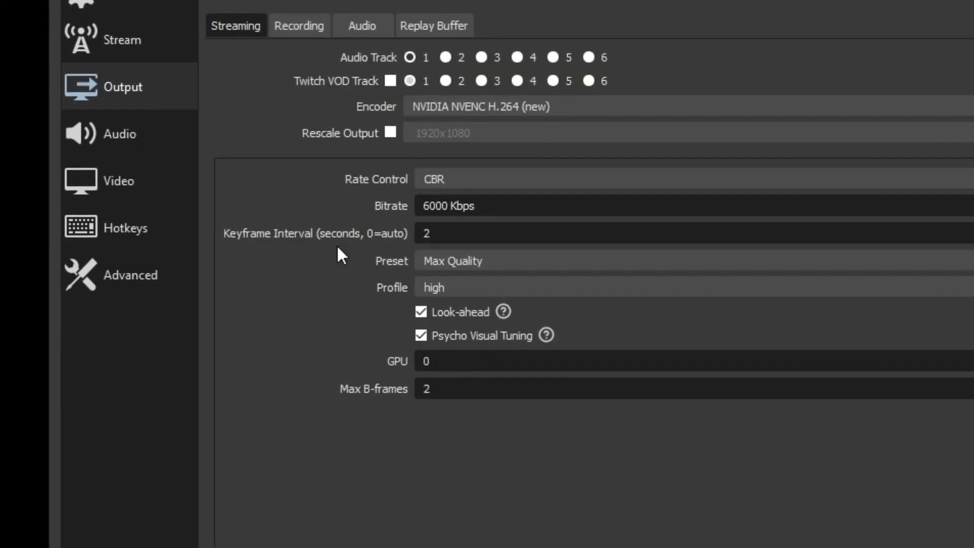
Step: Set the streaming encoder's profile to high, disable Look-ahead, and apply the output settings
left_click(544, 267)
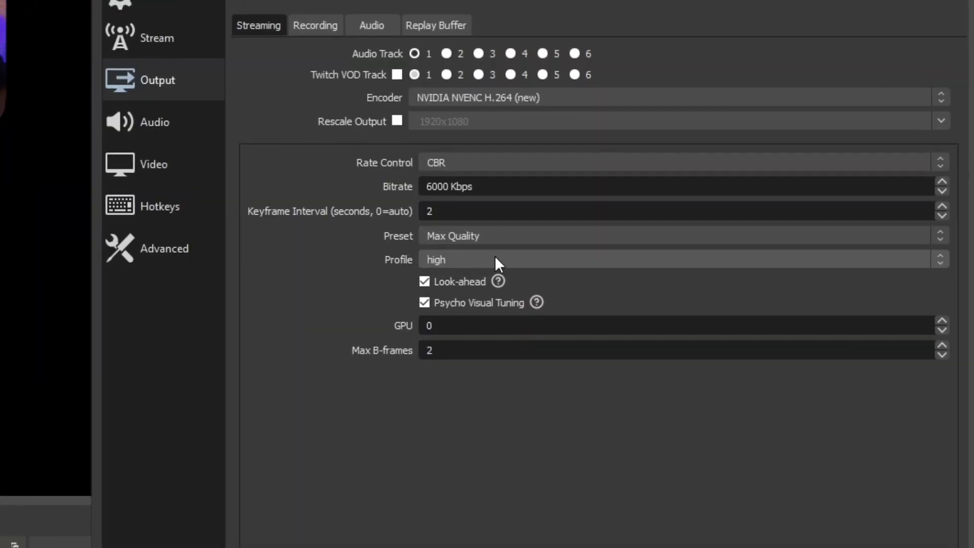
mouse_move(421, 278)
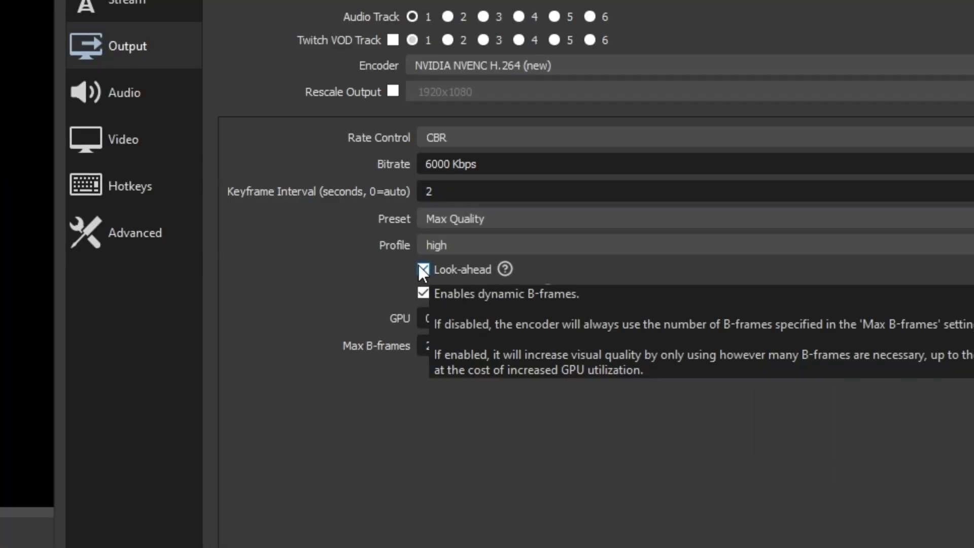
left_click(423, 270)
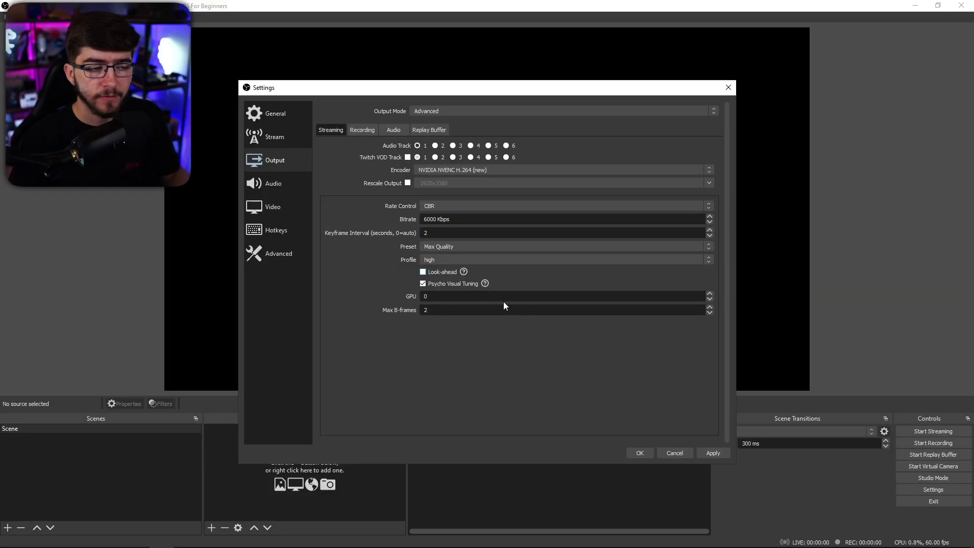
mouse_move(463, 286)
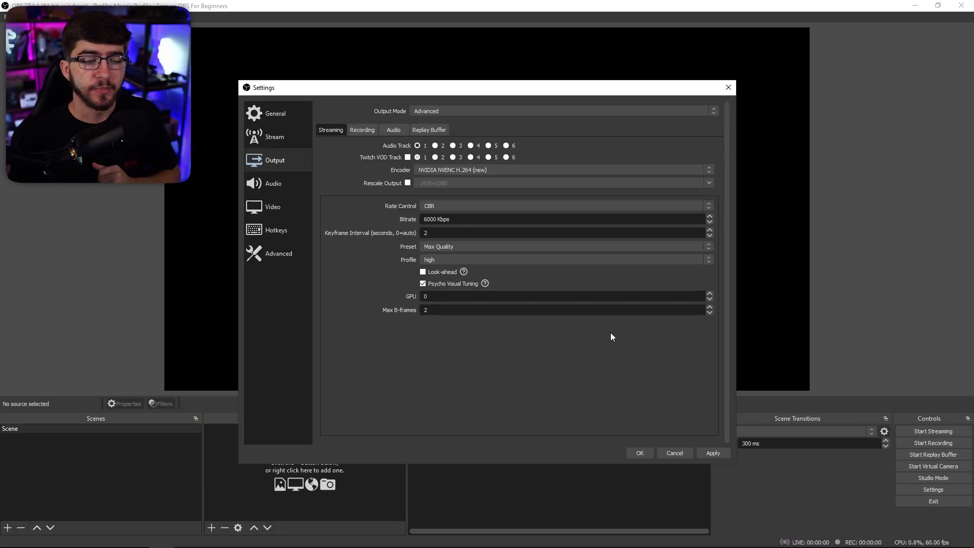
left_click(715, 453)
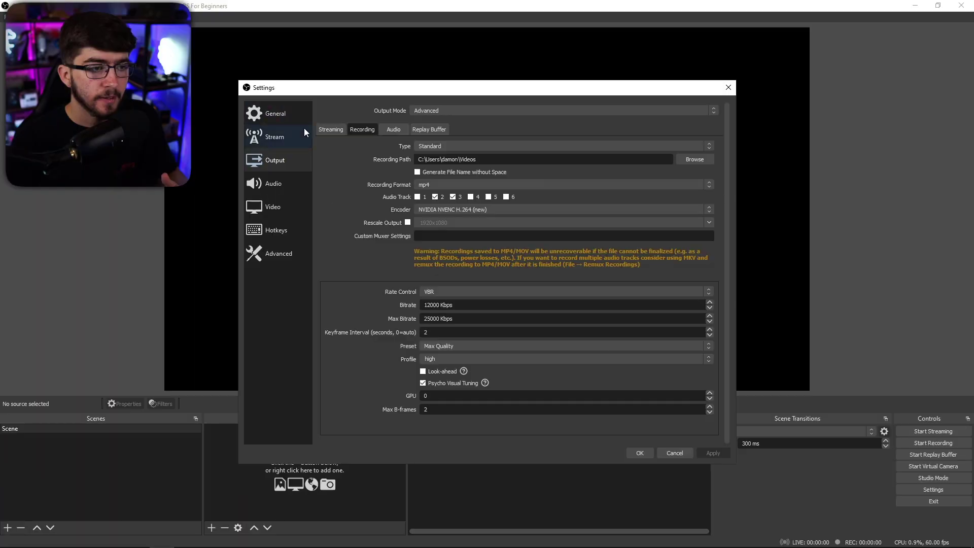
Step: Set the global Mic/Auxiliary Audio device to Disabled and save the settings
left_click(281, 186)
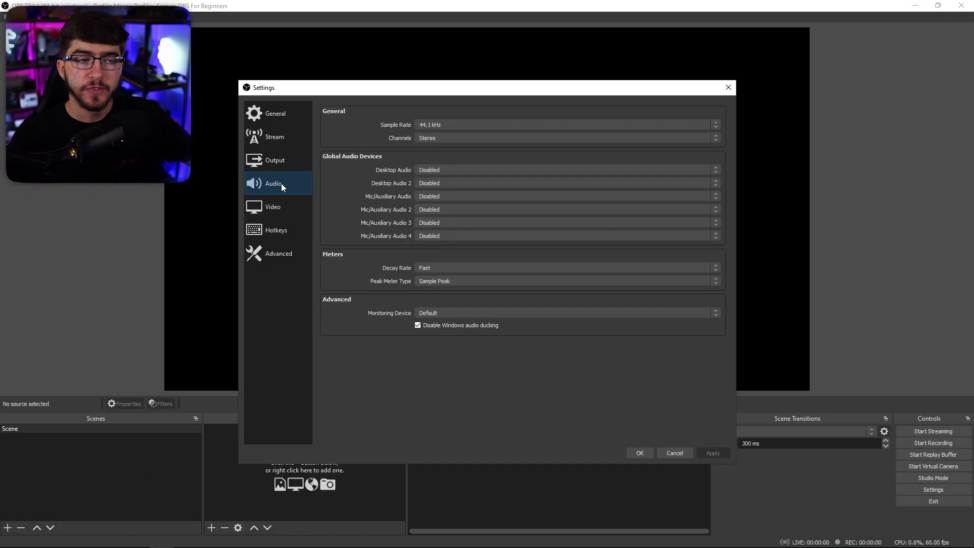
left_click(450, 197)
left_click(449, 206)
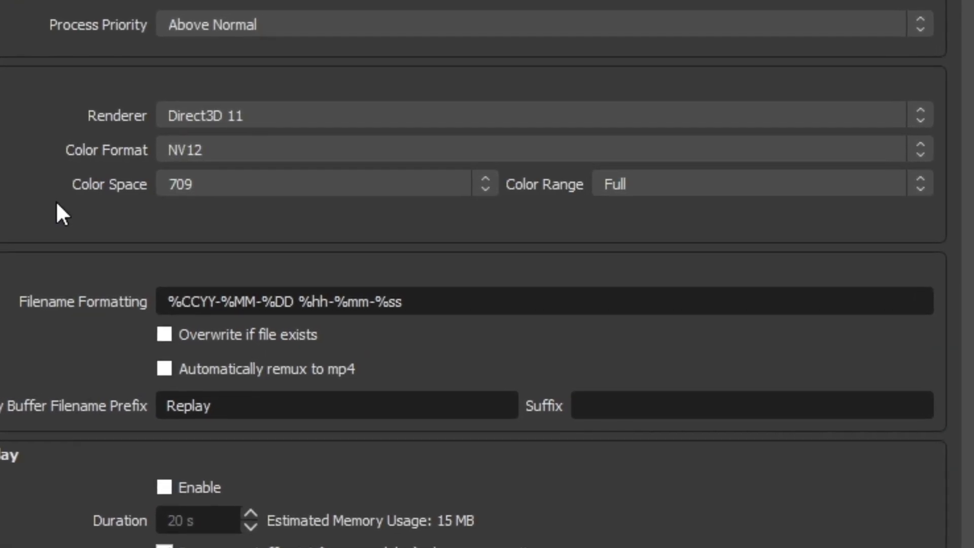
scroll(359, 196, "down", 3)
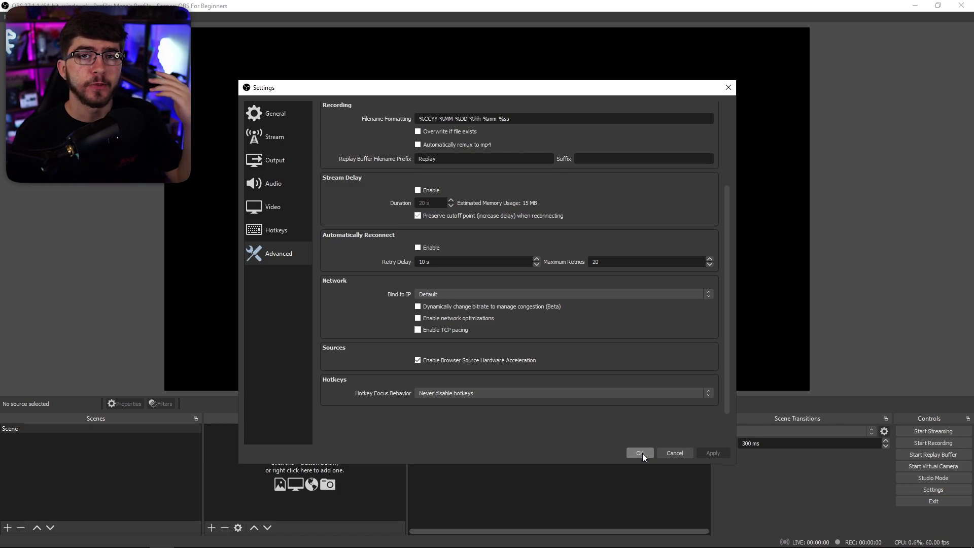
left_click(641, 453)
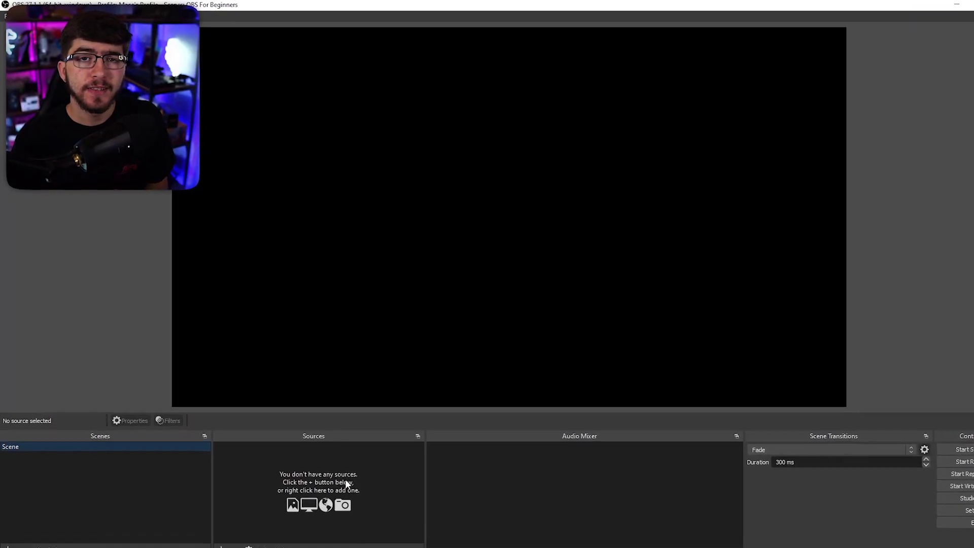
Step: Add a second scene named Scene 2 and switch back to the first scene
right_click(131, 478)
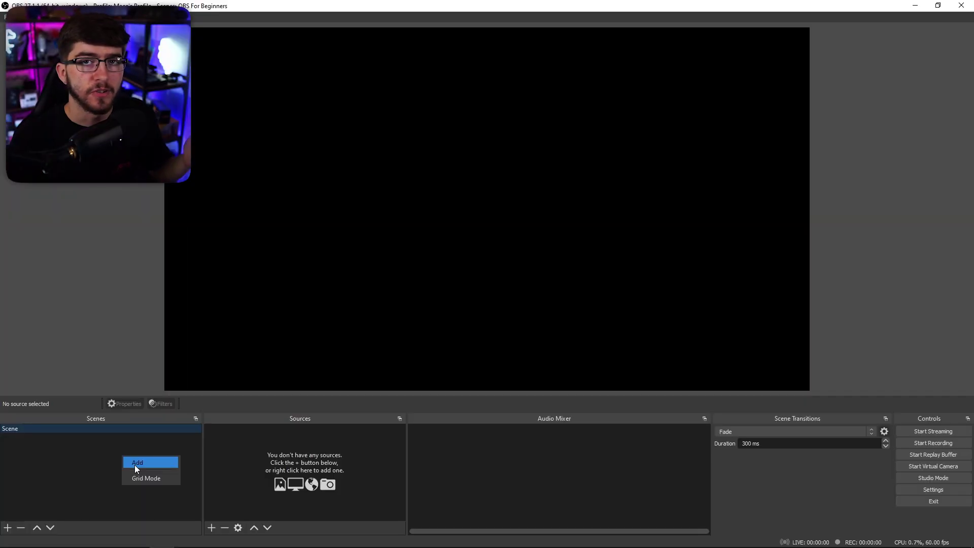
right_click(80, 447)
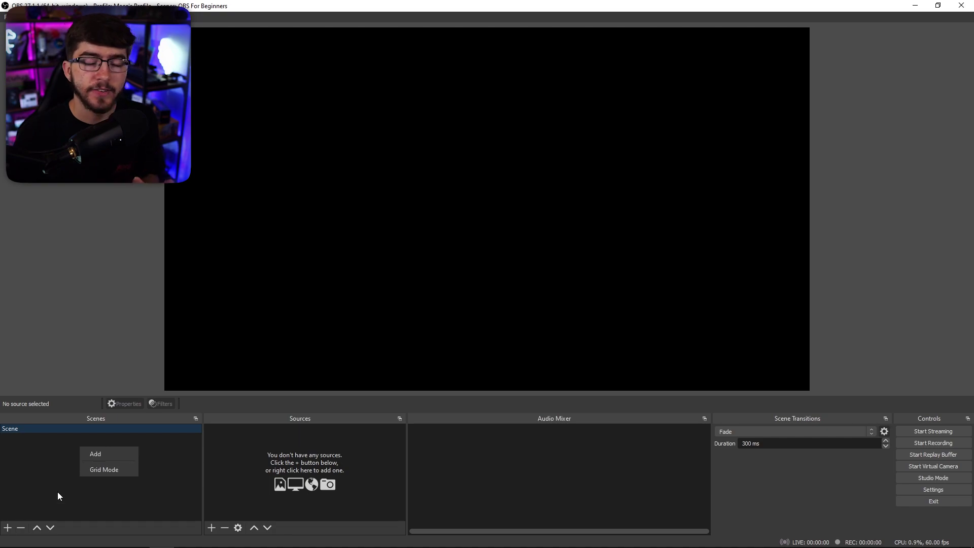
left_click(7, 528)
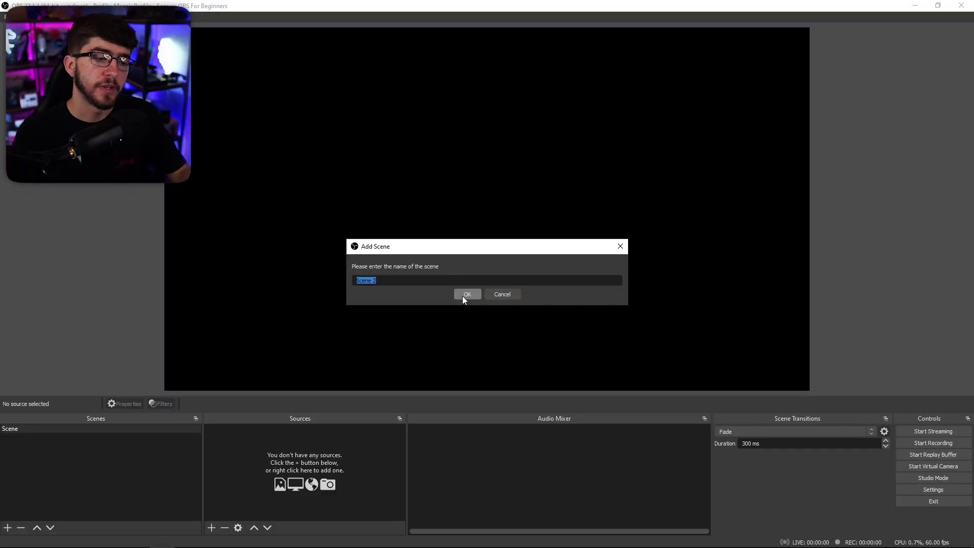
left_click(467, 295)
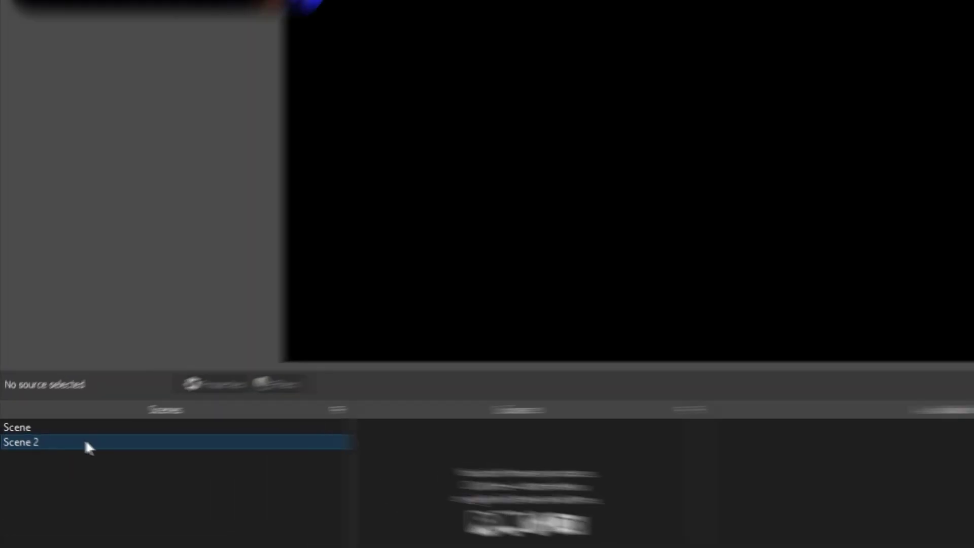
left_click(54, 430)
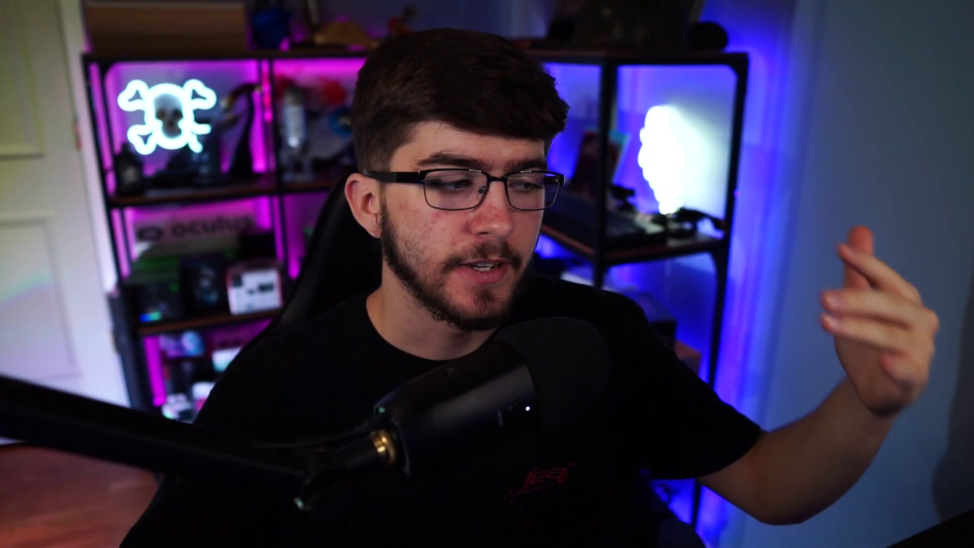
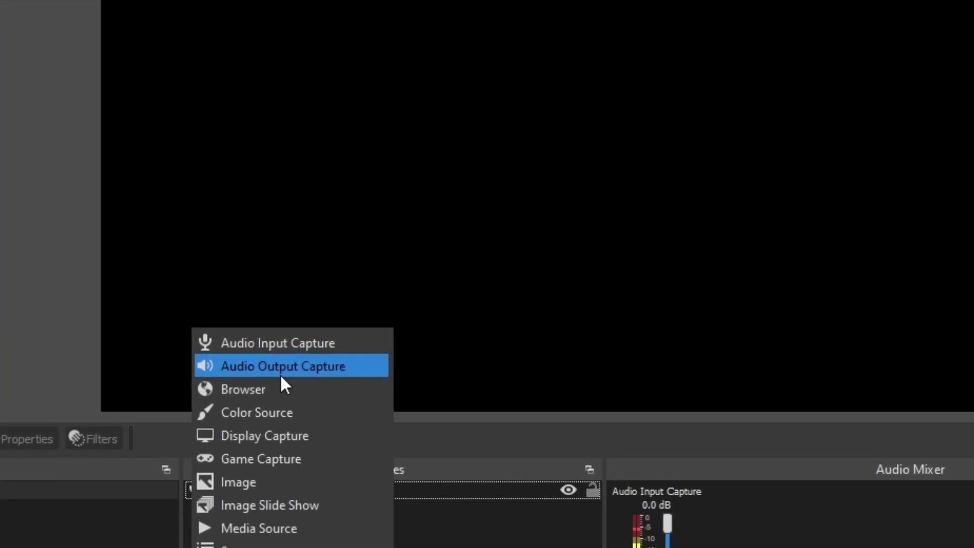
Step: Add an Audio Output Capture source that uses the Headphones (3- Arctis 7 Game) device
left_click(305, 185)
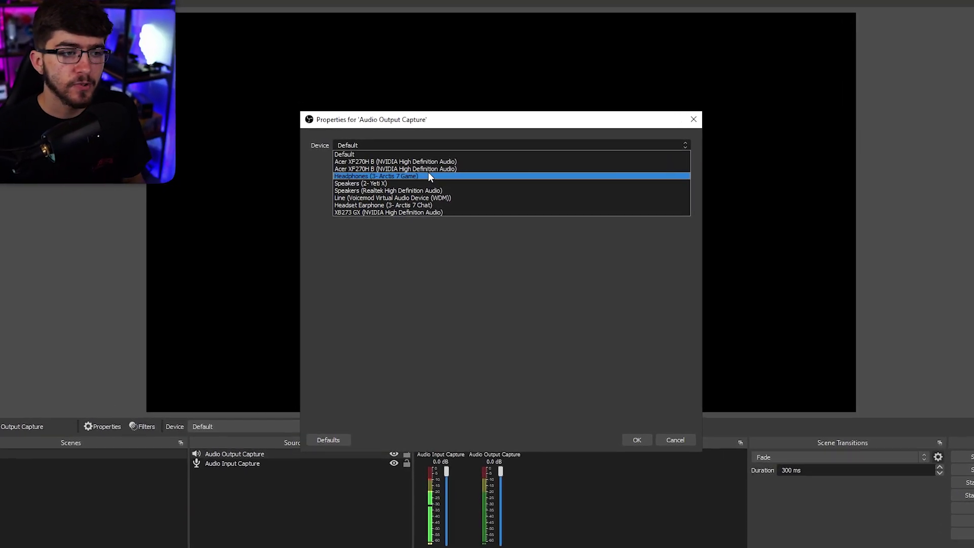
left_click(426, 175)
left_click(587, 368)
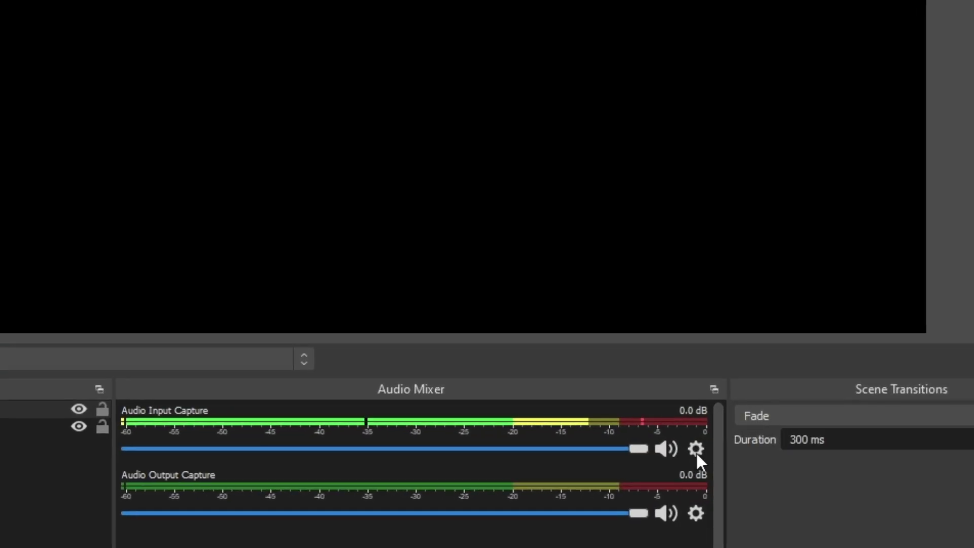
Step: Add a Compressor filter and a Gain filter to the Audio Input Capture source
left_click(696, 449)
left_click(677, 413)
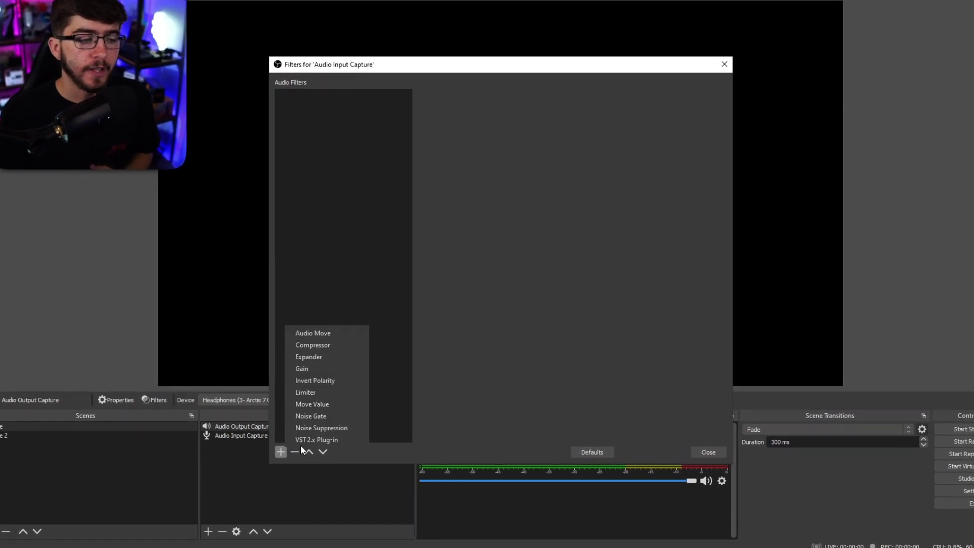
left_click(313, 343)
left_click(482, 279)
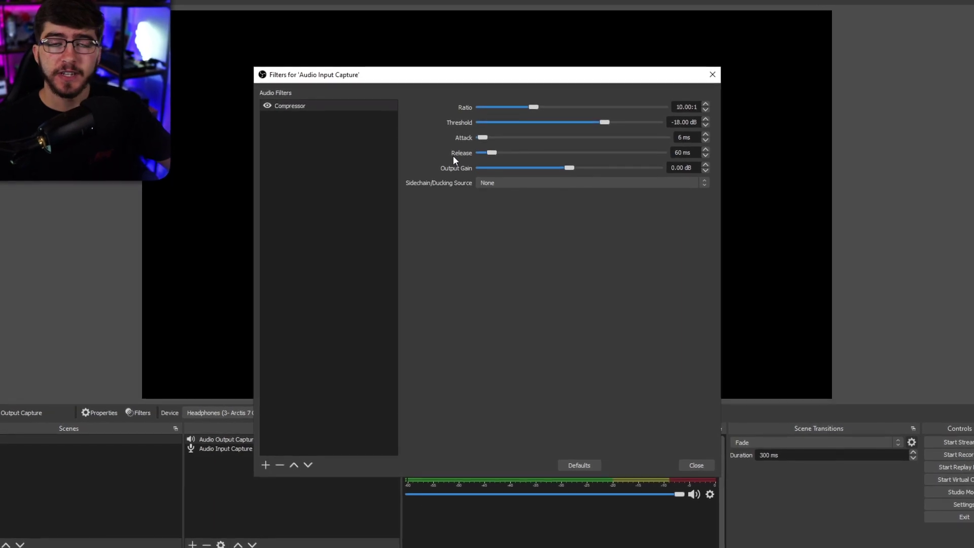
left_click(266, 465)
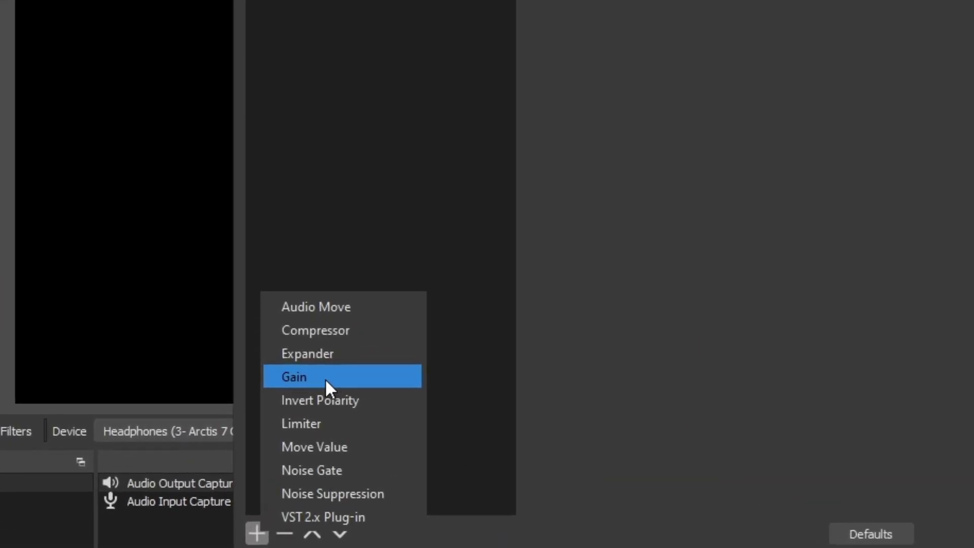
left_click(313, 379)
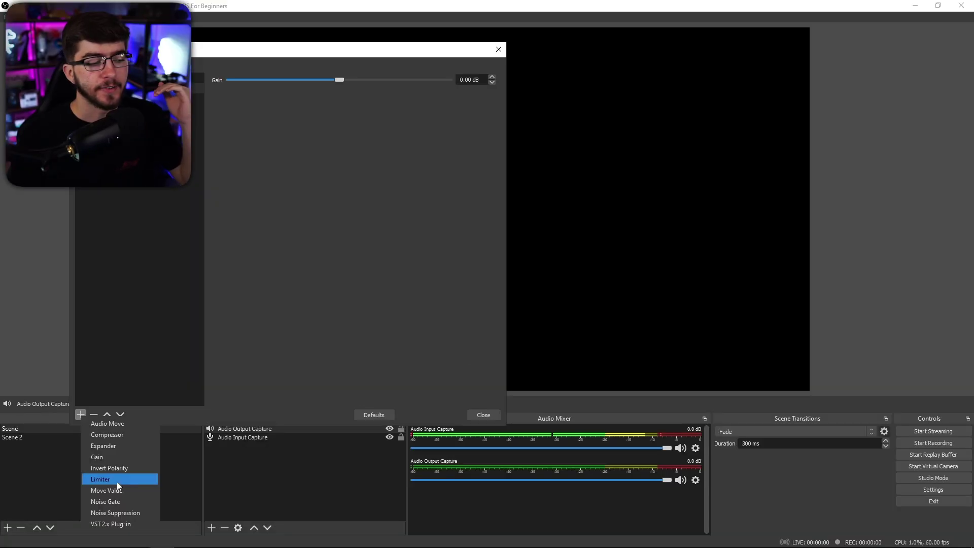
Step: Add a Limiter with a -3.00 dB threshold and a Noise Gate filter to the Audio Input Capture source
left_click(239, 410)
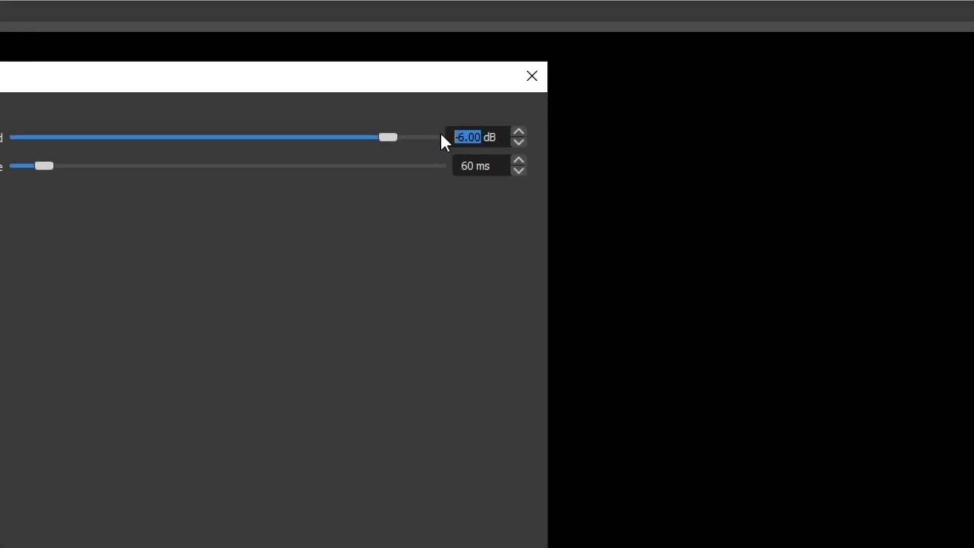
type("-3.00 dB")
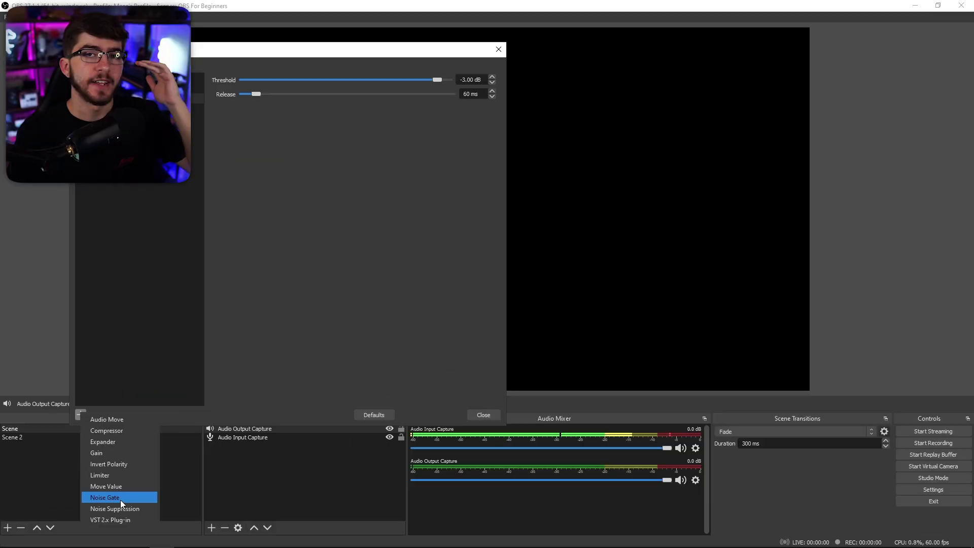
left_click(241, 449)
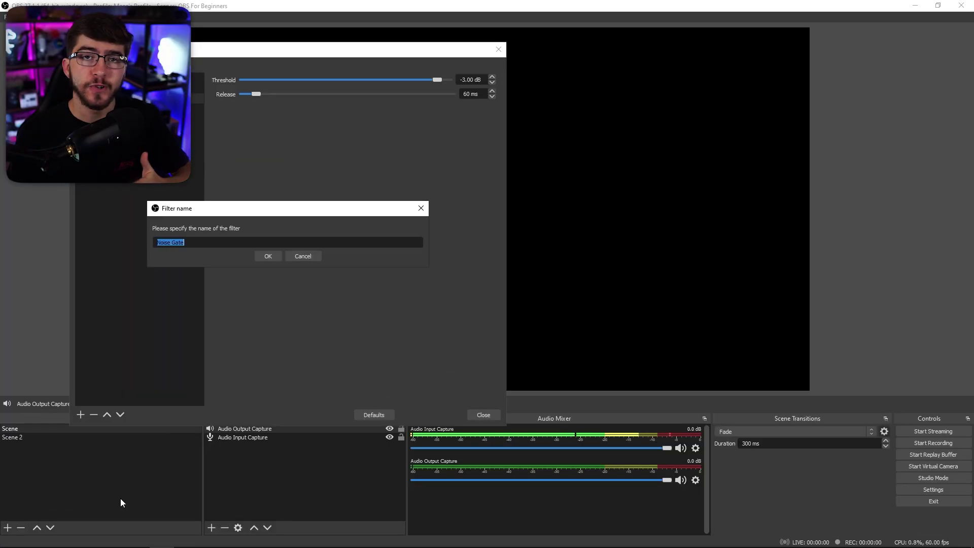
key("Return")
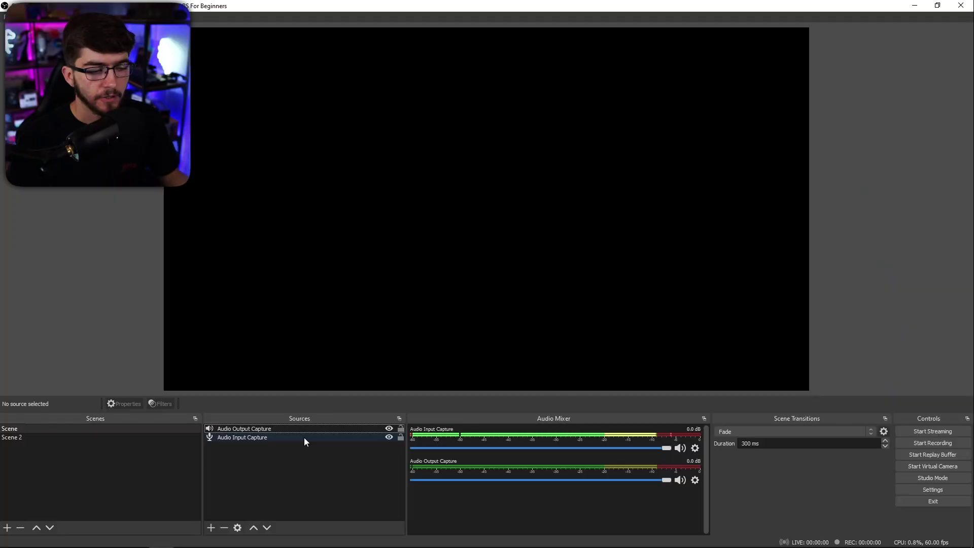
Step: Group the Audio Input Capture and Audio Output Capture sources and name the group Audio
left_click(305, 438)
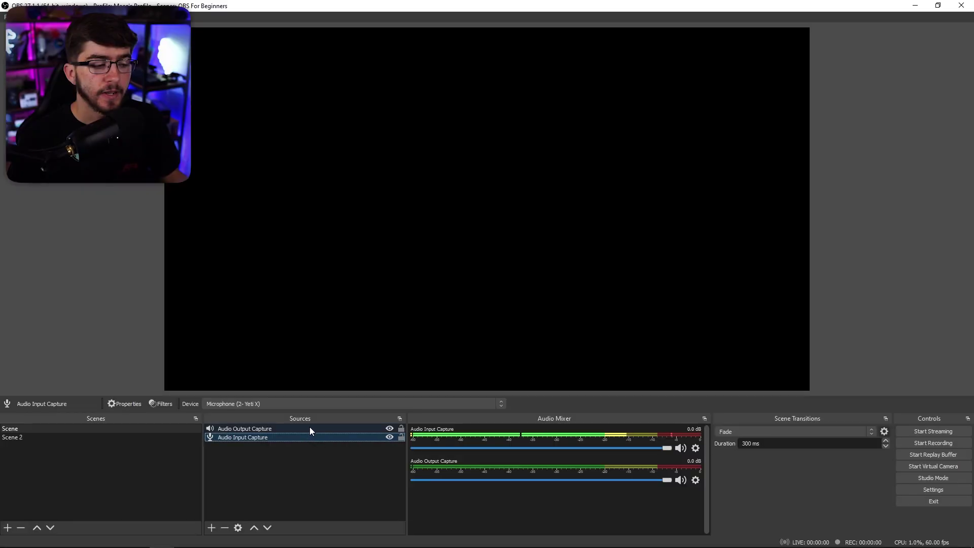
left_click(429, 382, "ctrl")
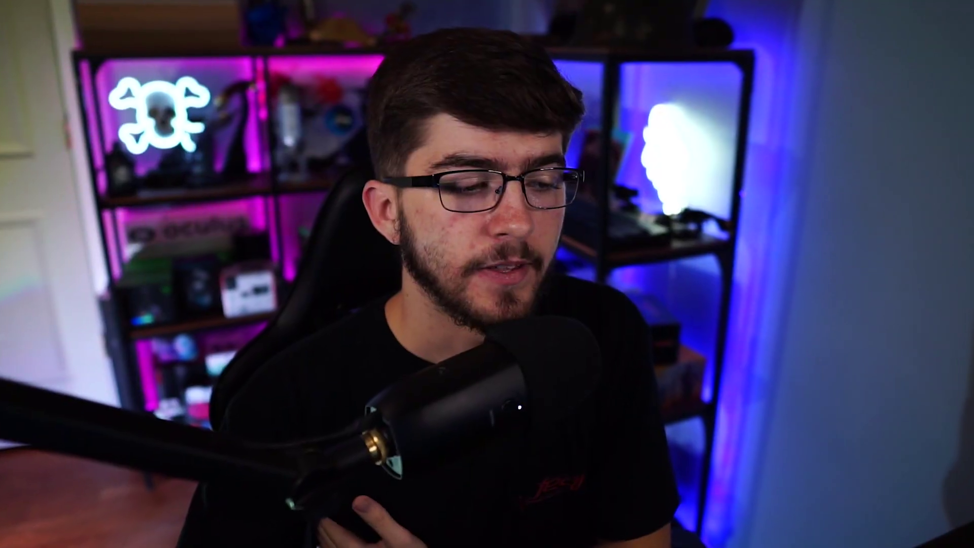
right_click(316, 429)
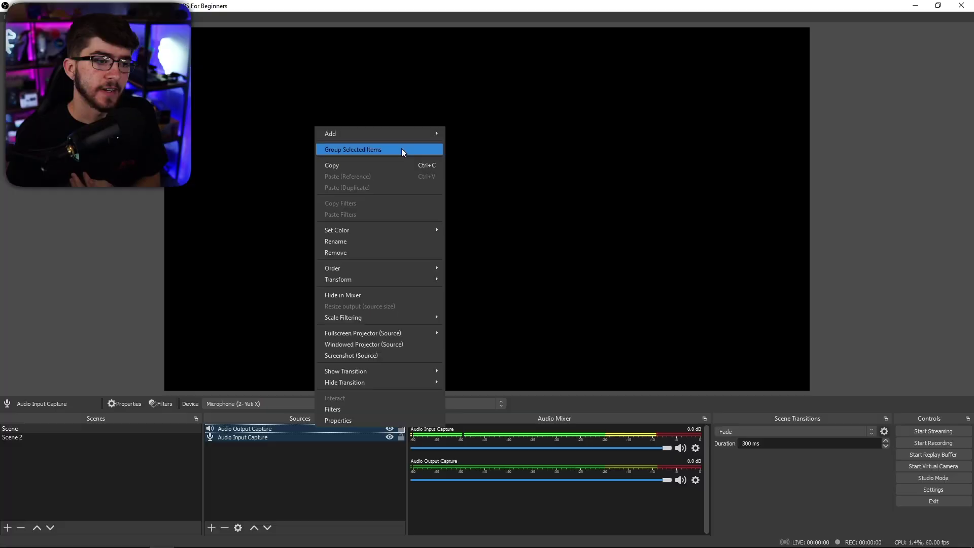
left_click(444, 151)
type("Audio")
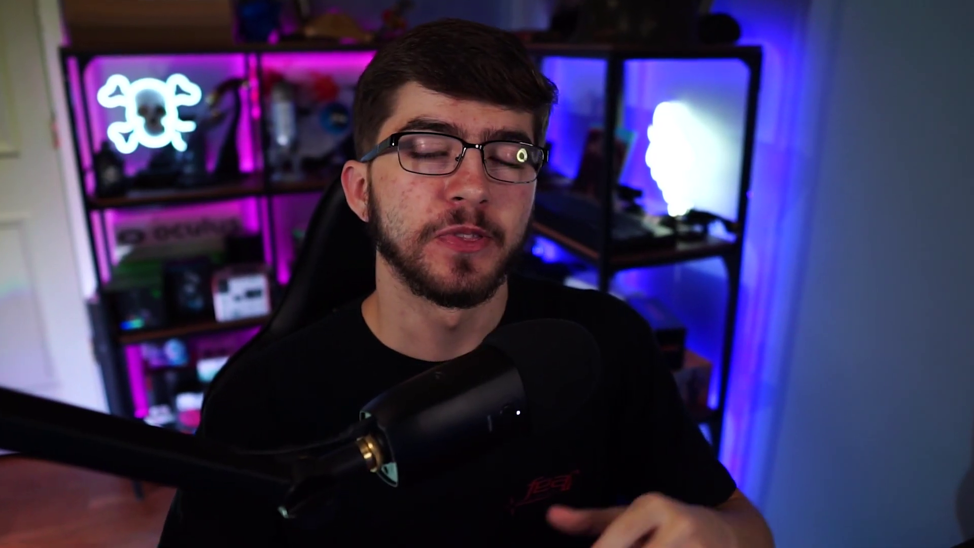
Step: Copy the Audio group into Scene 2 as a reference and toggle the visibility of its Audio Output Capture source
right_click(306, 356)
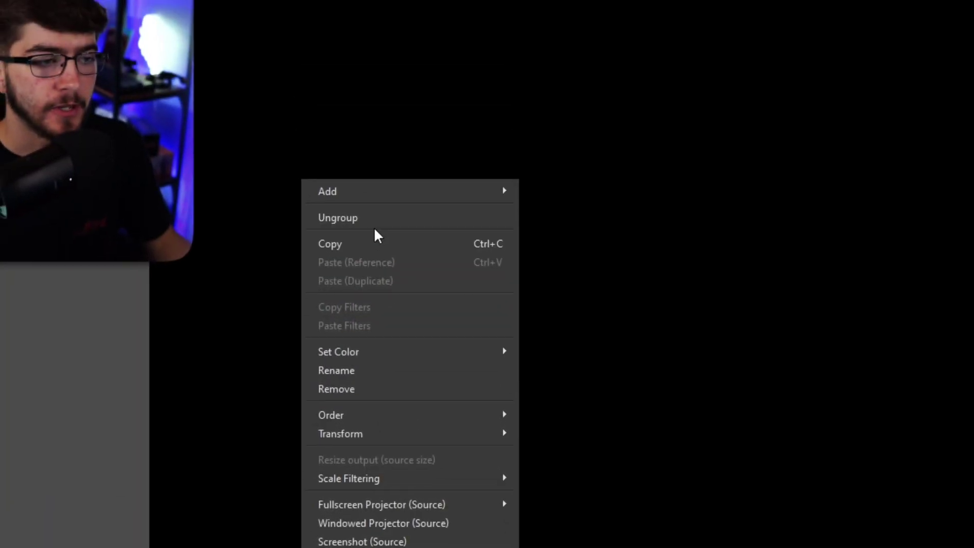
left_click(374, 235)
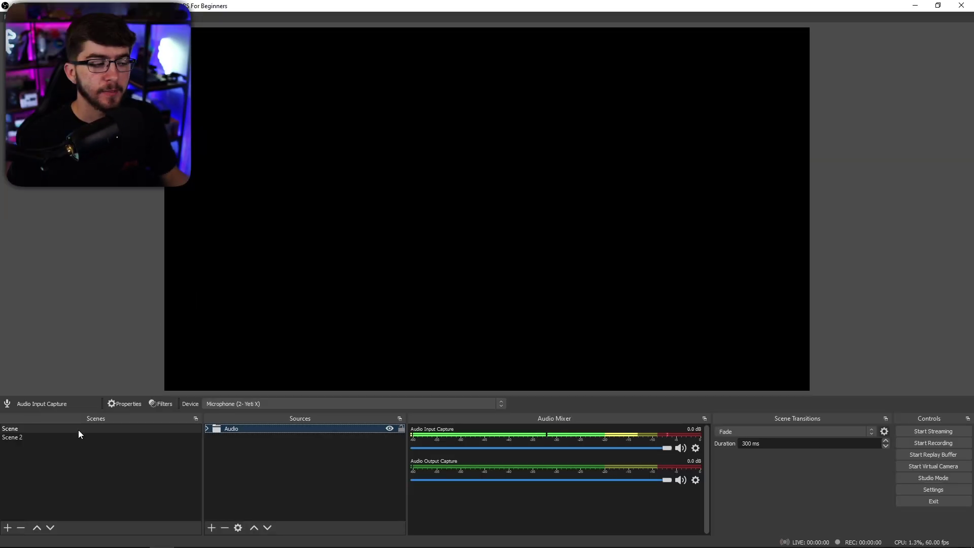
left_click(78, 435)
right_click(239, 436)
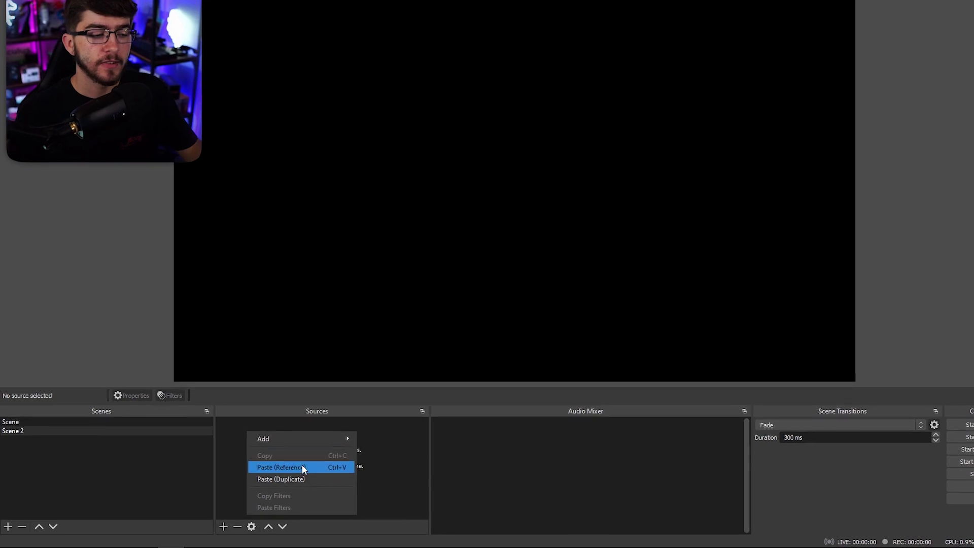
left_click(310, 468)
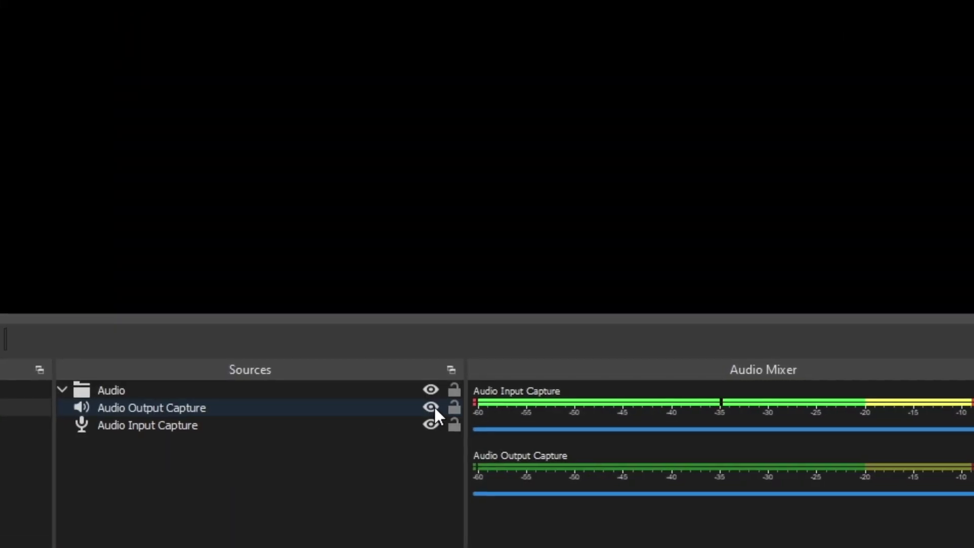
left_click(435, 406)
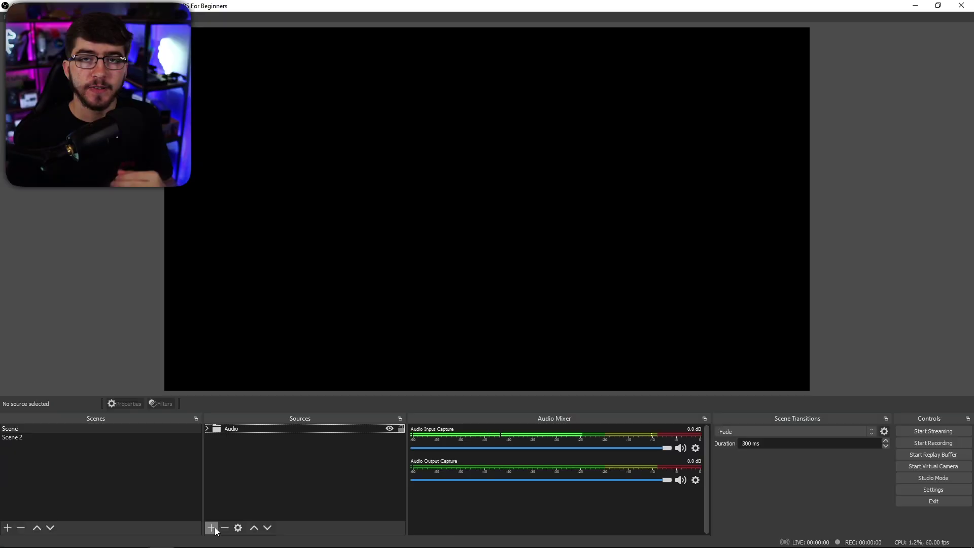
Step: Add a Display Capture source and a Game Capture source to the first scene
left_click(231, 508)
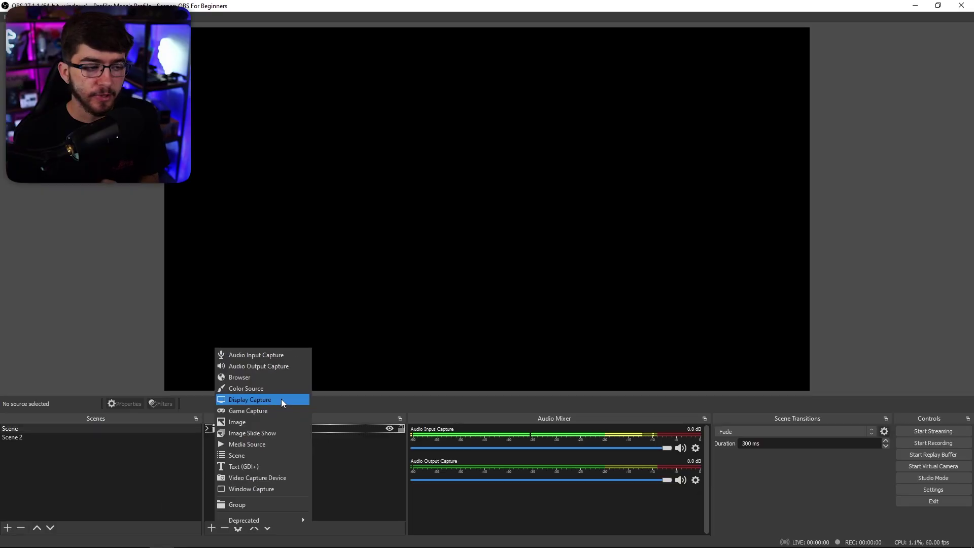
left_click(280, 399)
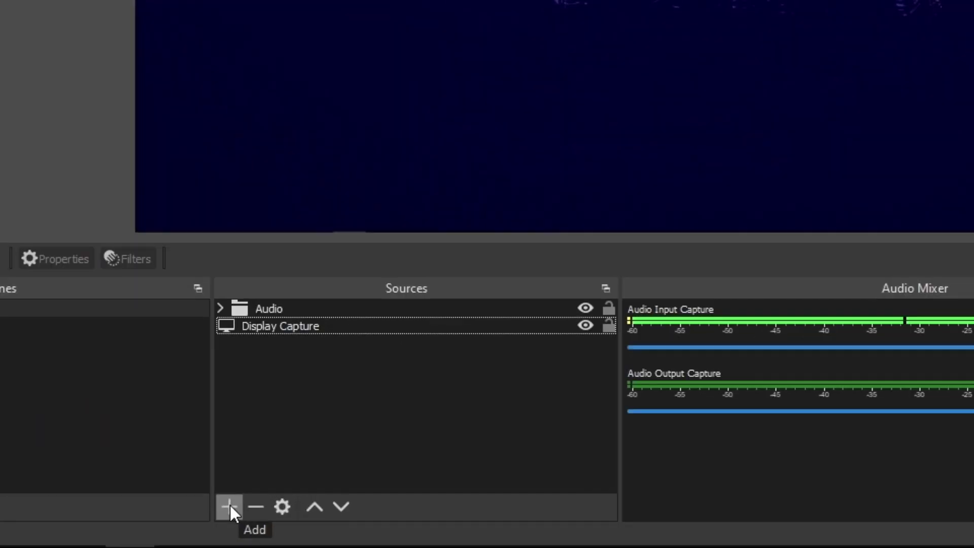
left_click(212, 528)
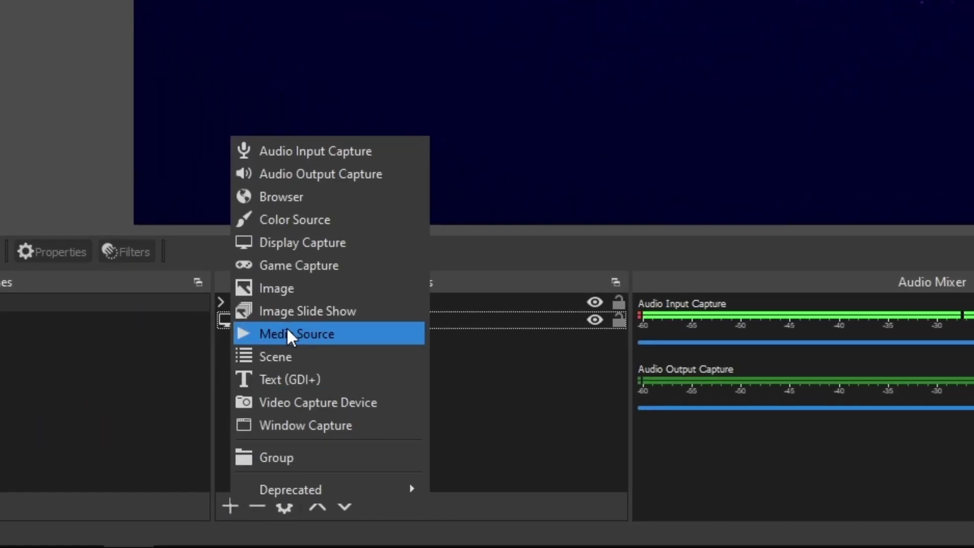
left_click(260, 413)
key("Return")
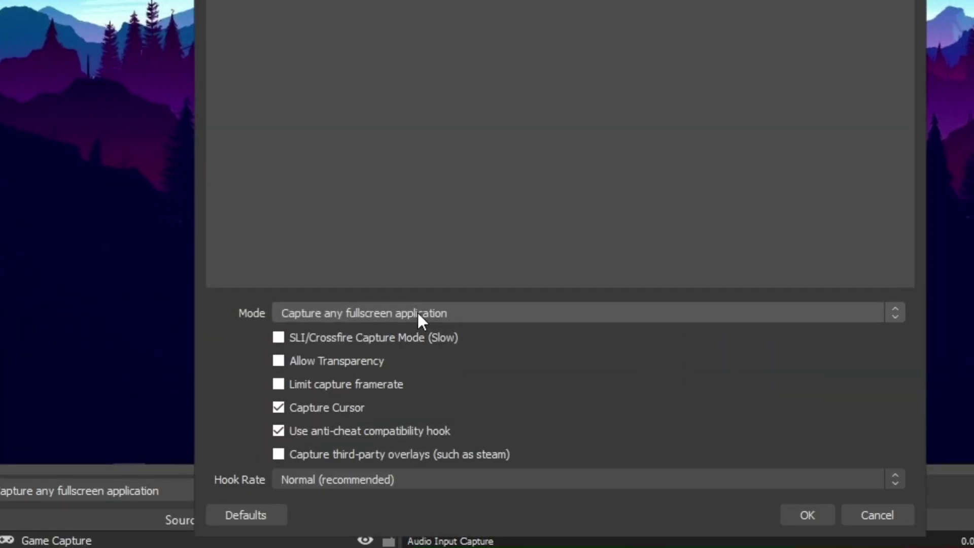
Step: Try the Capture specific window mode for the Game Capture source and open its window choices
left_click(479, 314)
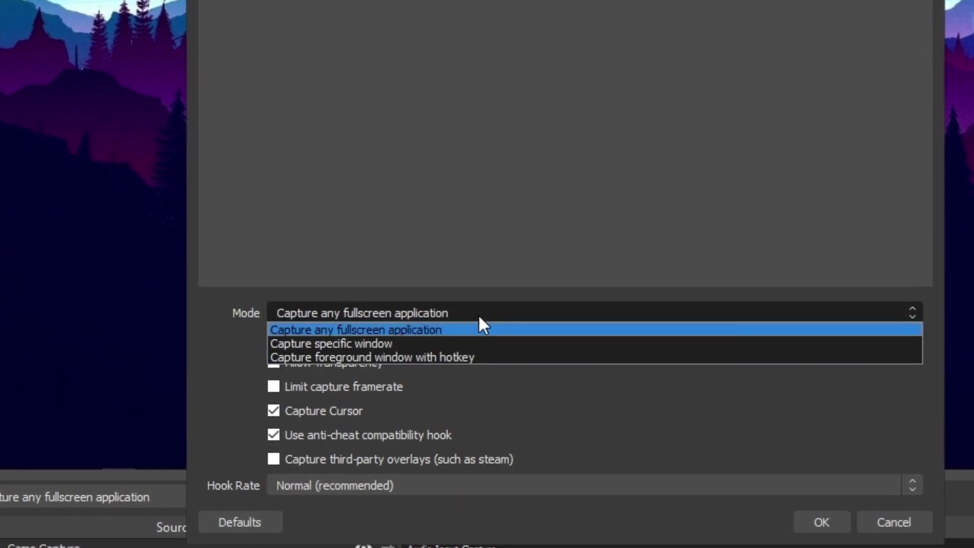
left_click(460, 340)
left_click(431, 347)
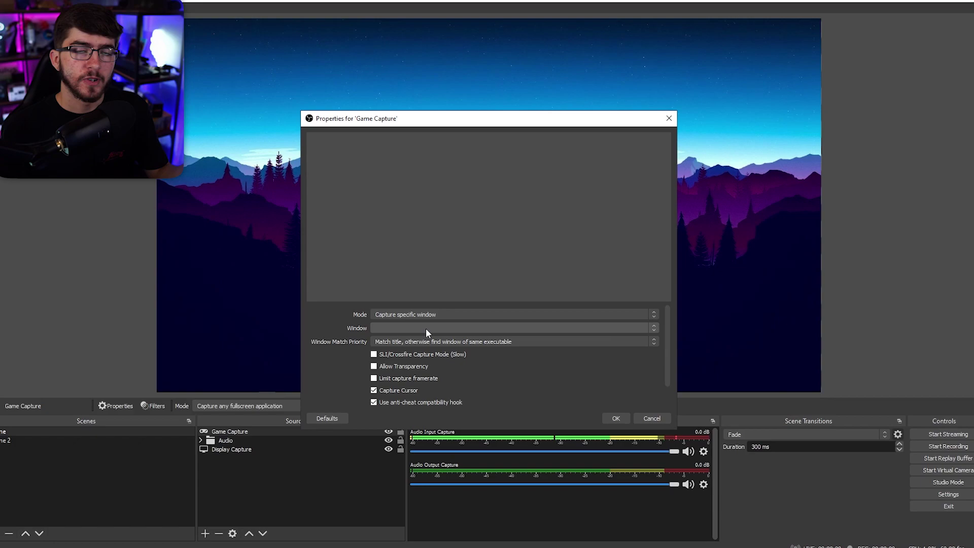
left_click(426, 328)
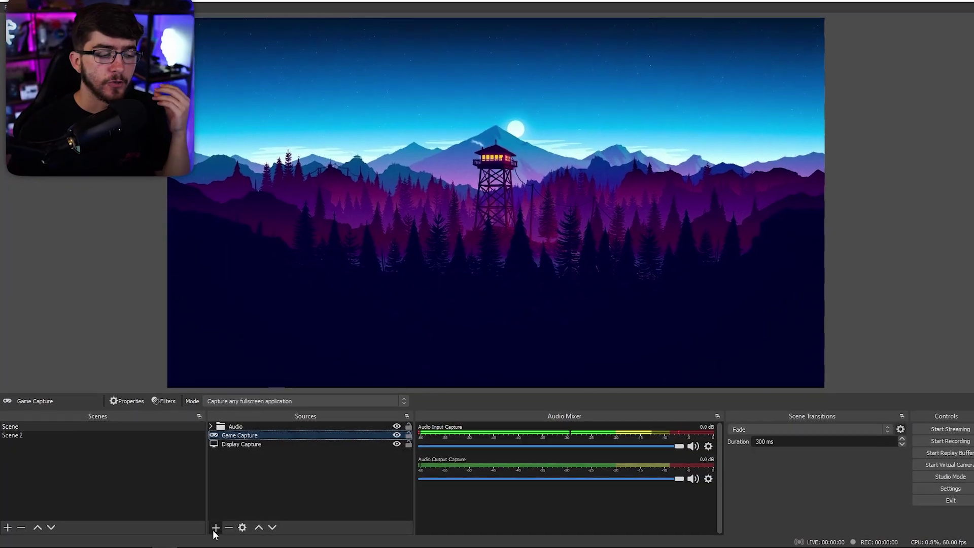
Step: Add an Image source that shows the file Mace.png
left_click(216, 529)
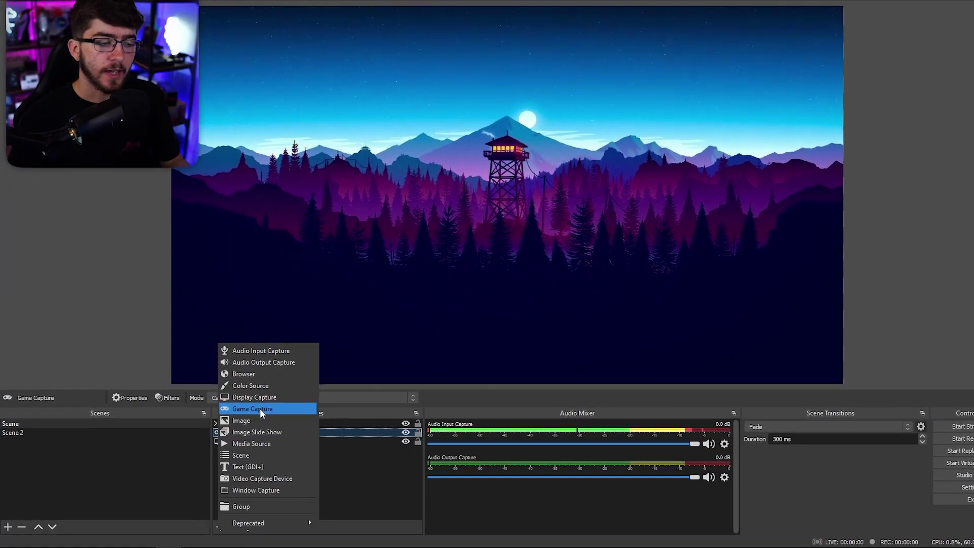
left_click(260, 410)
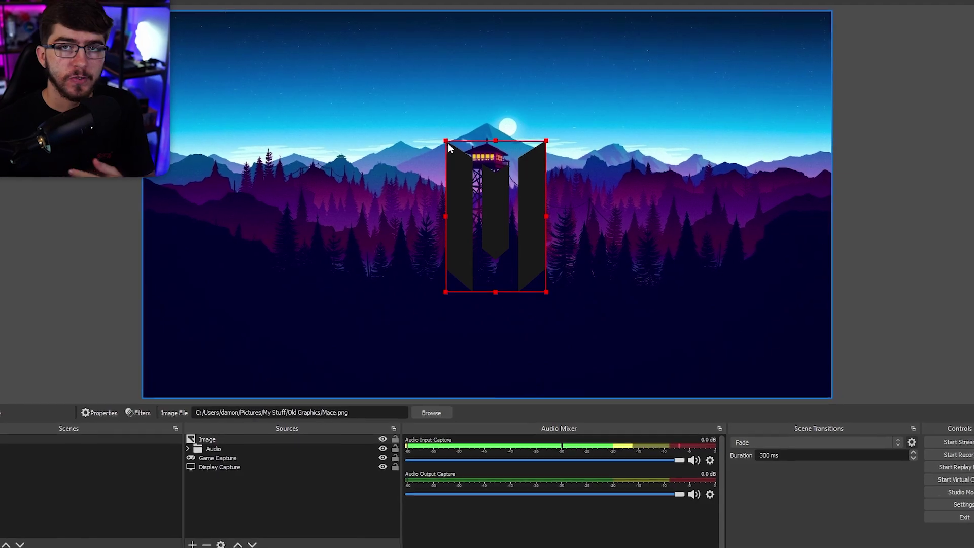
Step: Scale the Mace.png image down and back up from its corner, and crop off about its upper half
left_click_drag(443, 136, 489, 219)
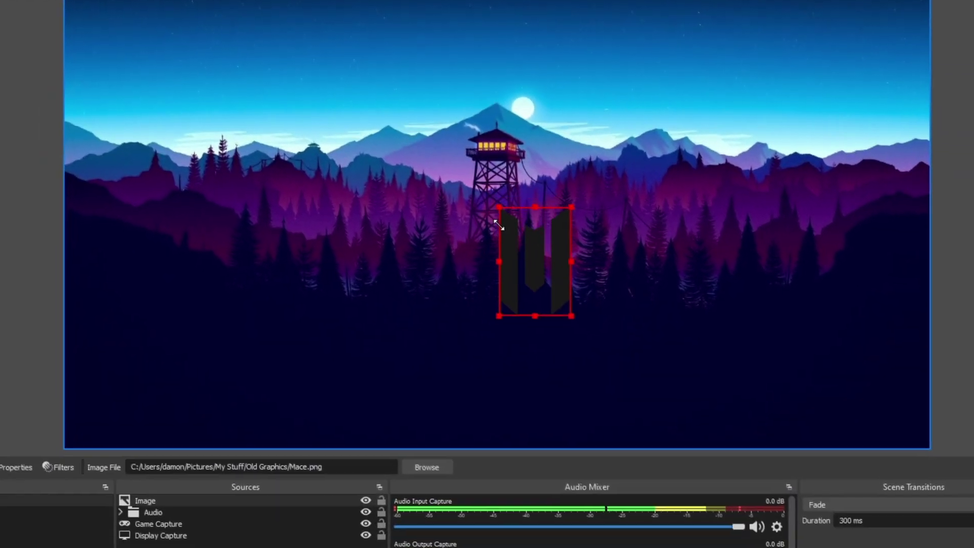
left_click_drag(497, 224, 452, 142)
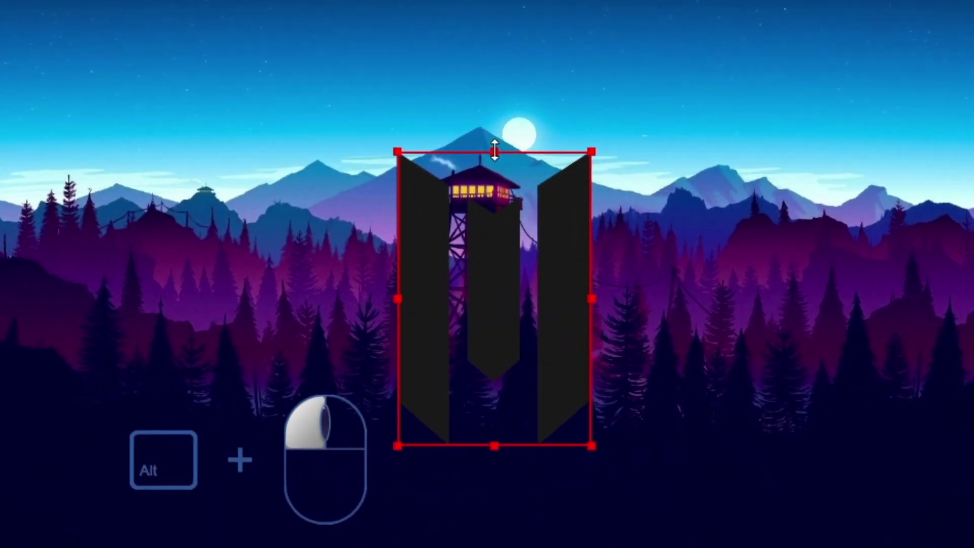
left_click_drag(494, 151, 511, 310)
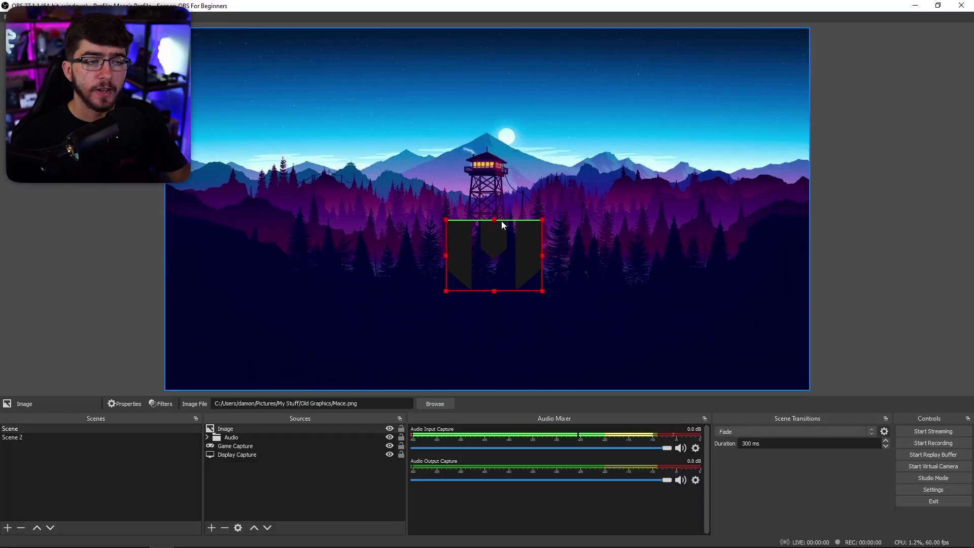
Step: Try cropping away the right half of the Display Capture source in the preview, and undo that crop
left_click(729, 85)
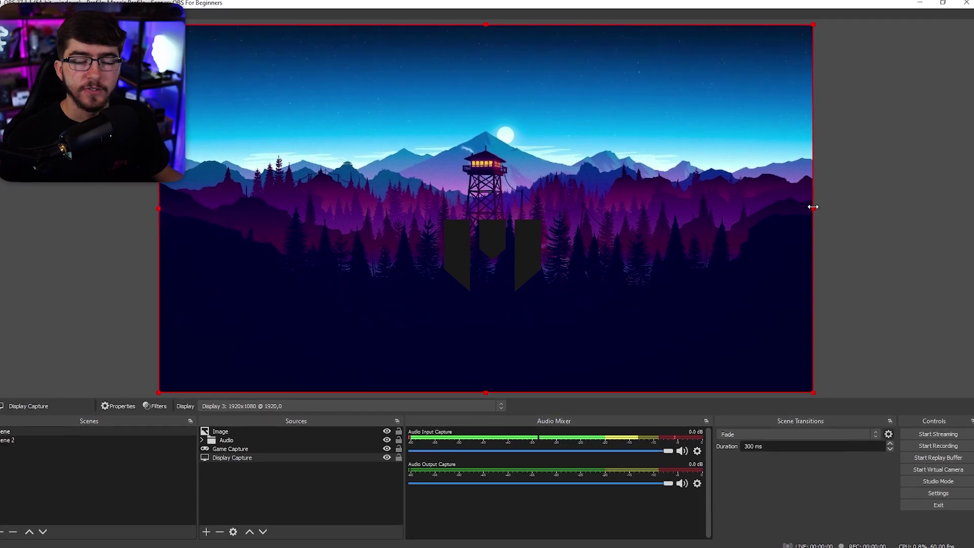
left_click_drag(810, 208, 487, 191)
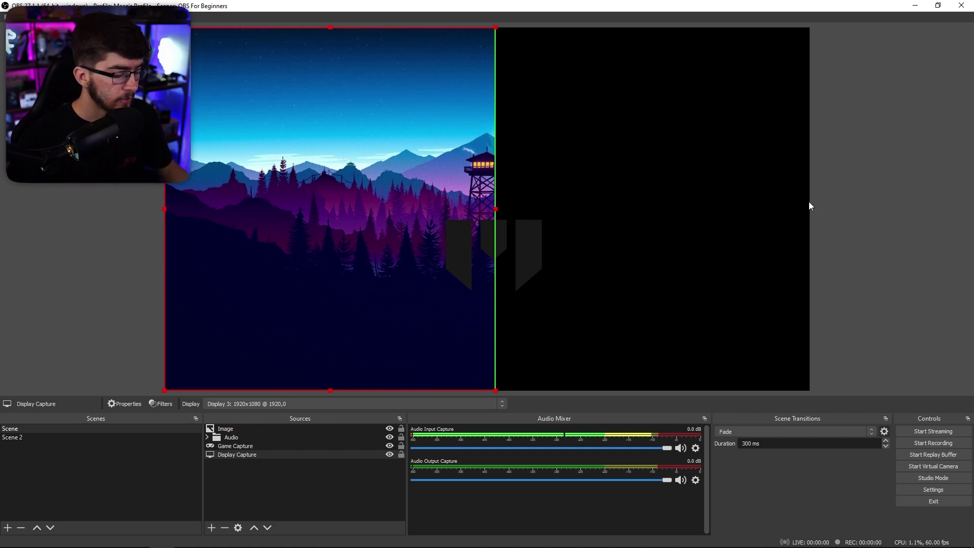
key("ctrl+z")
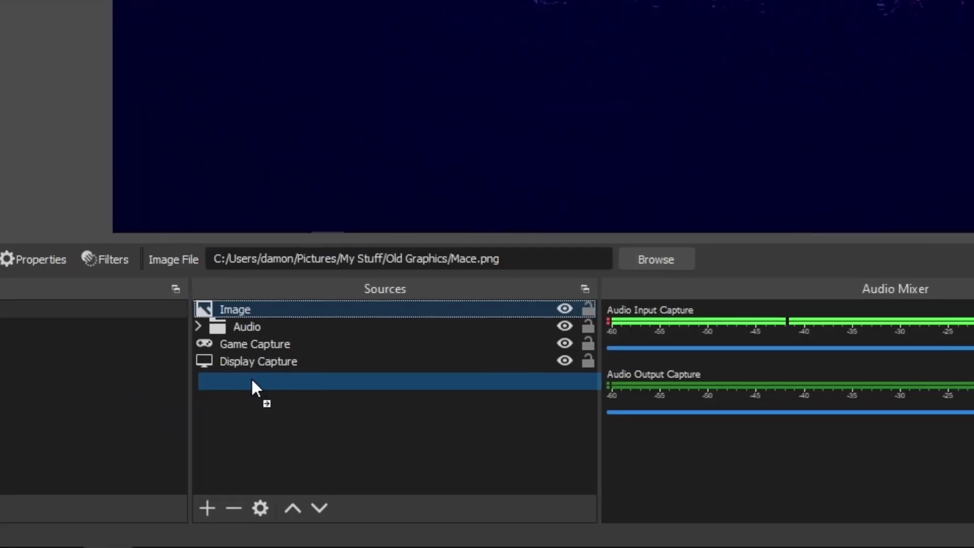
Step: Move the Image source below Display Capture in the source order
left_click_drag(253, 380, 252, 381)
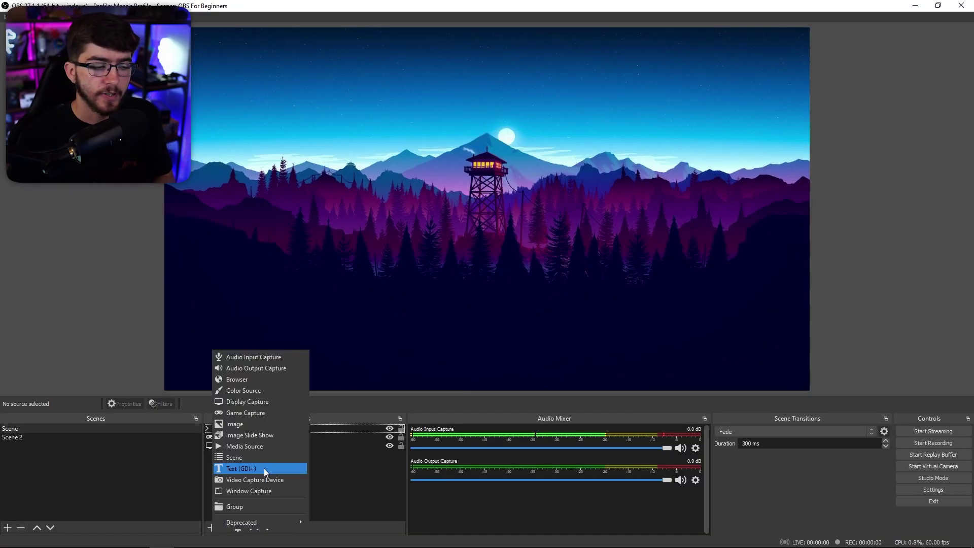
Step: Add a Text (GDI+) source with the text "dwda" and view its font and formatting options
left_click(264, 468)
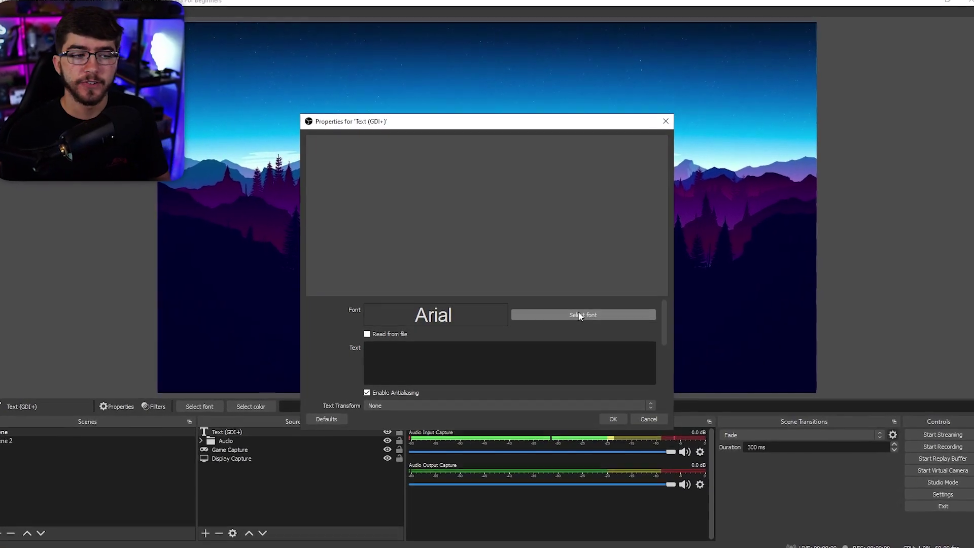
left_click(576, 307)
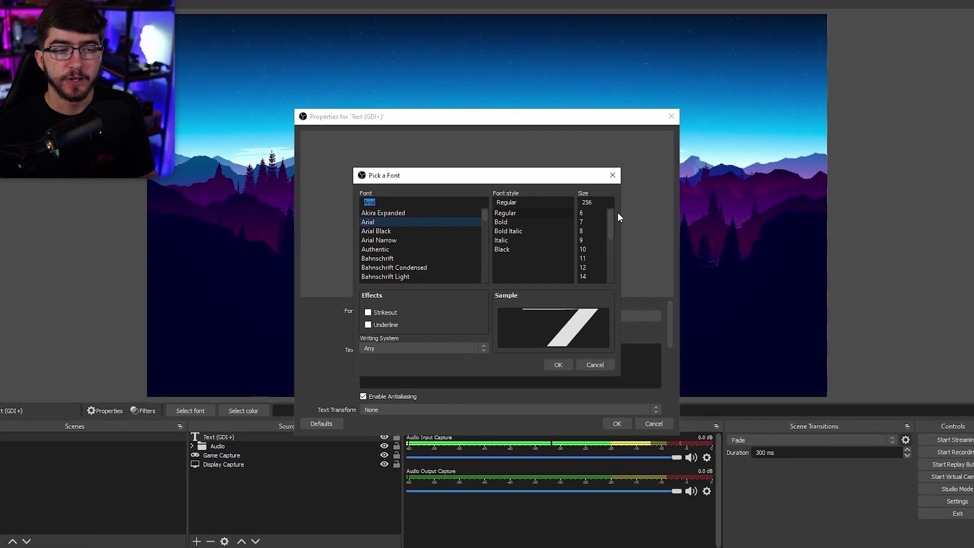
left_click(607, 369)
left_click(414, 338)
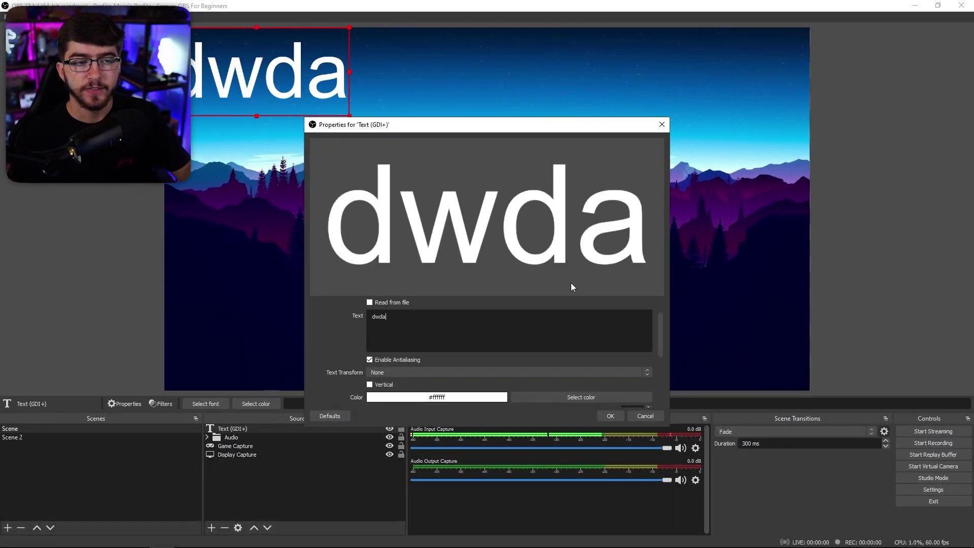
scroll(545, 342, "down", 2)
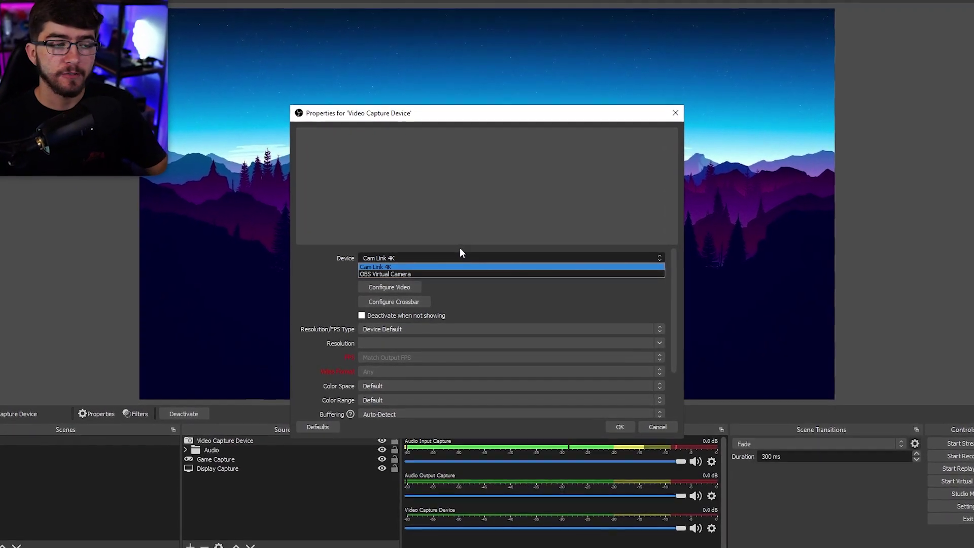
Step: Select Cam Link 4K for the Video Capture Device source and try the Custom Resolution/FPS Type
left_click(458, 249)
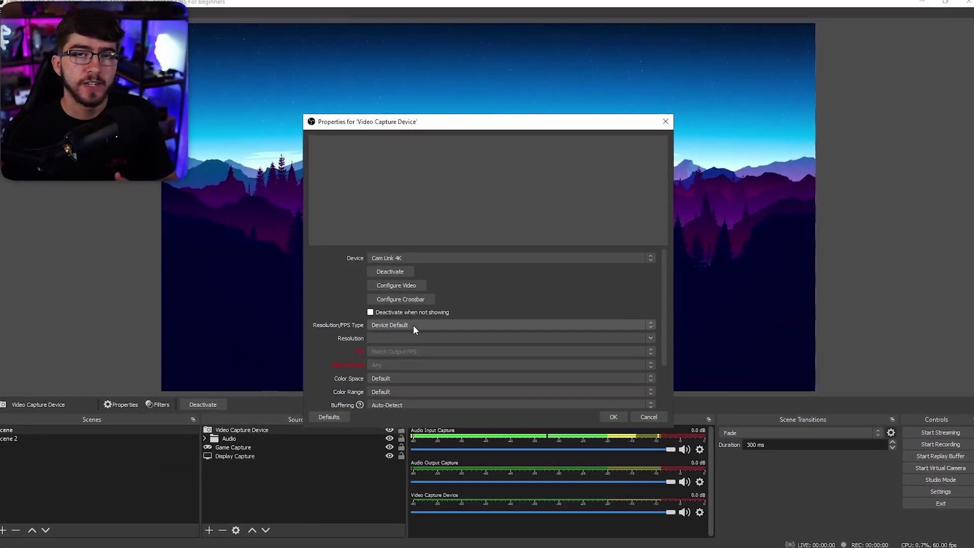
left_click(413, 327)
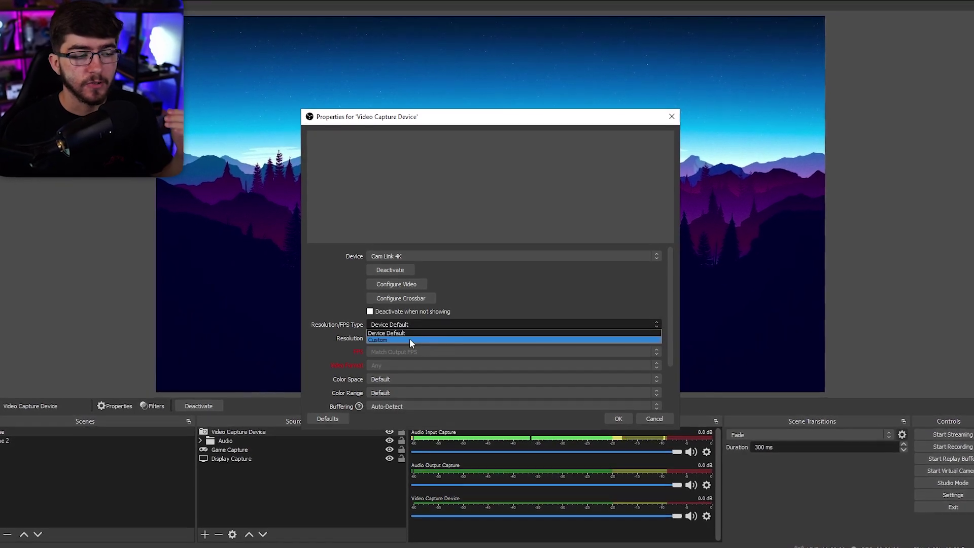
left_click(337, 350)
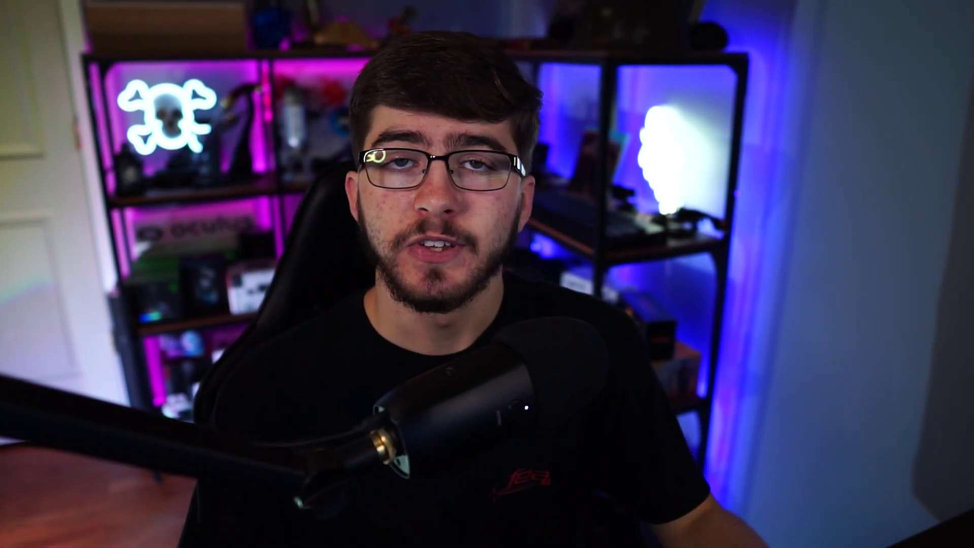
Step: Add a Window Capture source to the scene
left_click(209, 529)
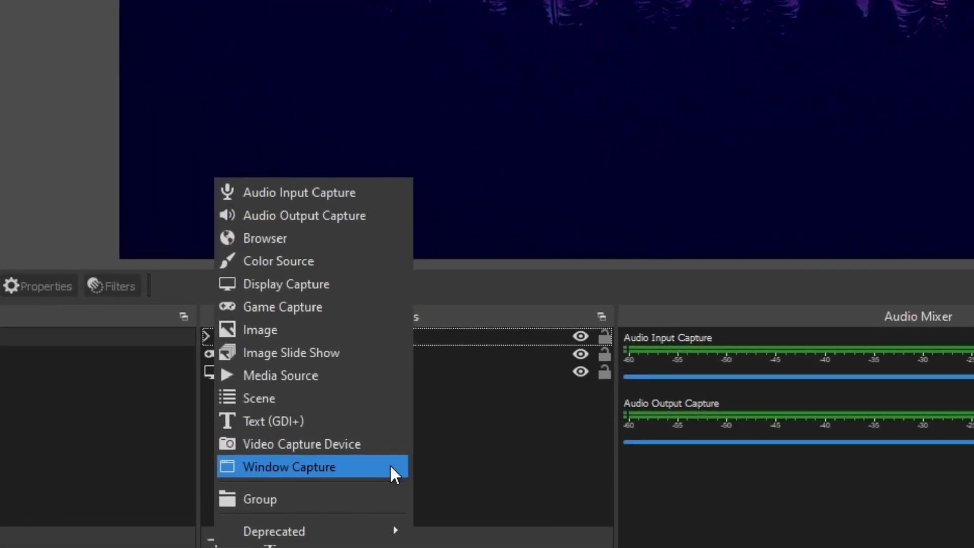